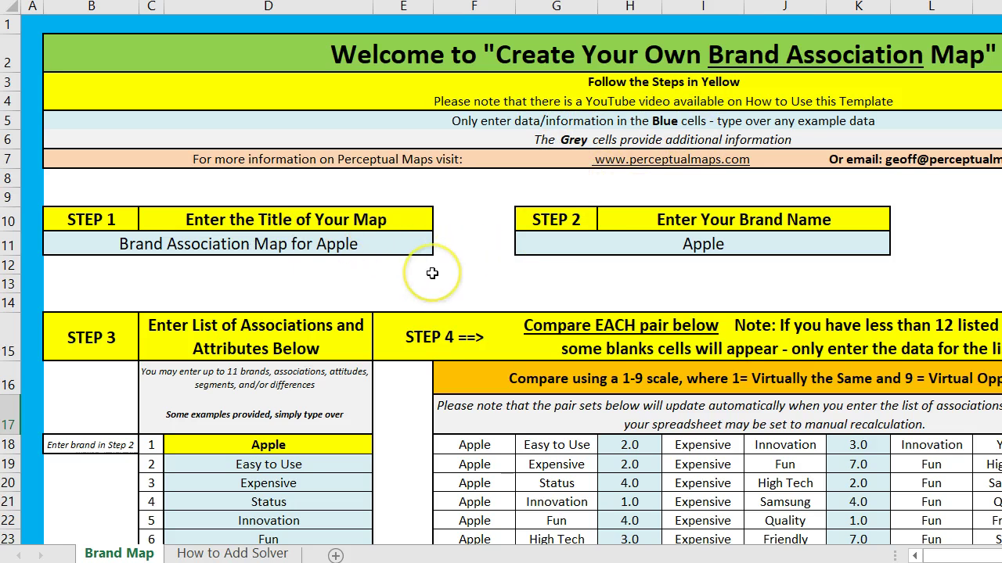
Replace the twelfth association Young with Value and check the Apple pairs that now show Value
scroll(432, 273, down, 1)
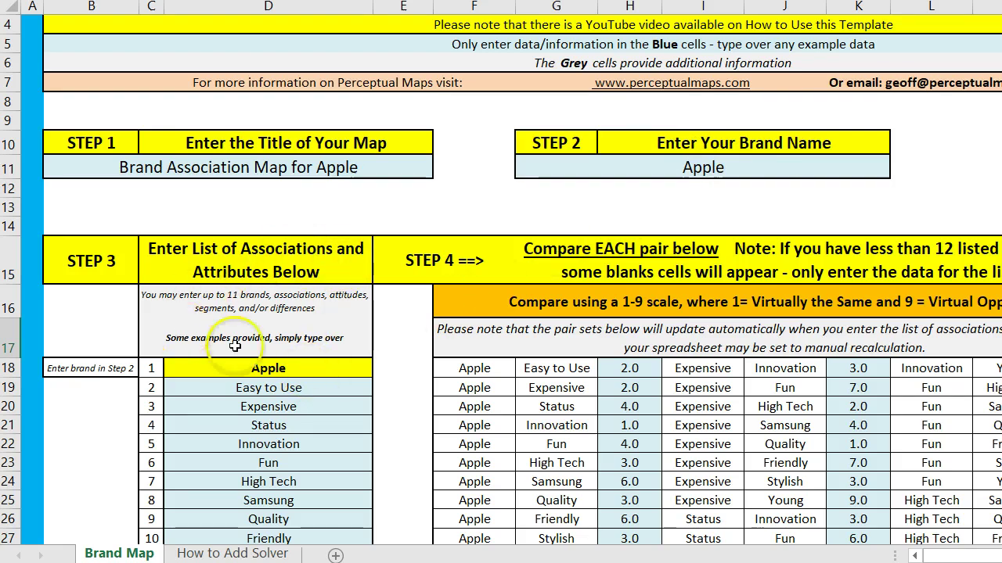
scroll(280, 351, down, 1)
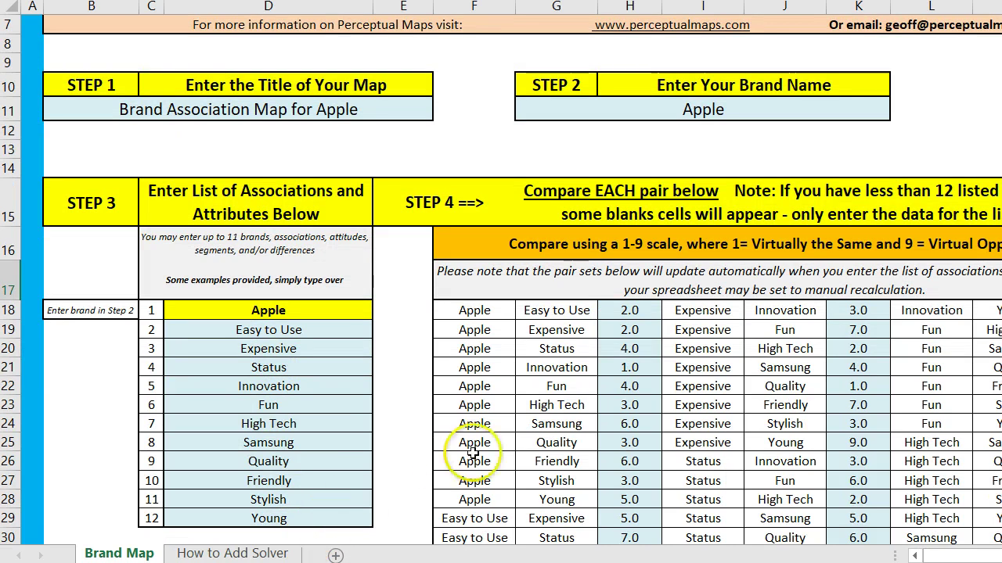
scroll(477, 454, down, 1)
scroll(488, 448, down, 1)
scroll(488, 447, down, 1)
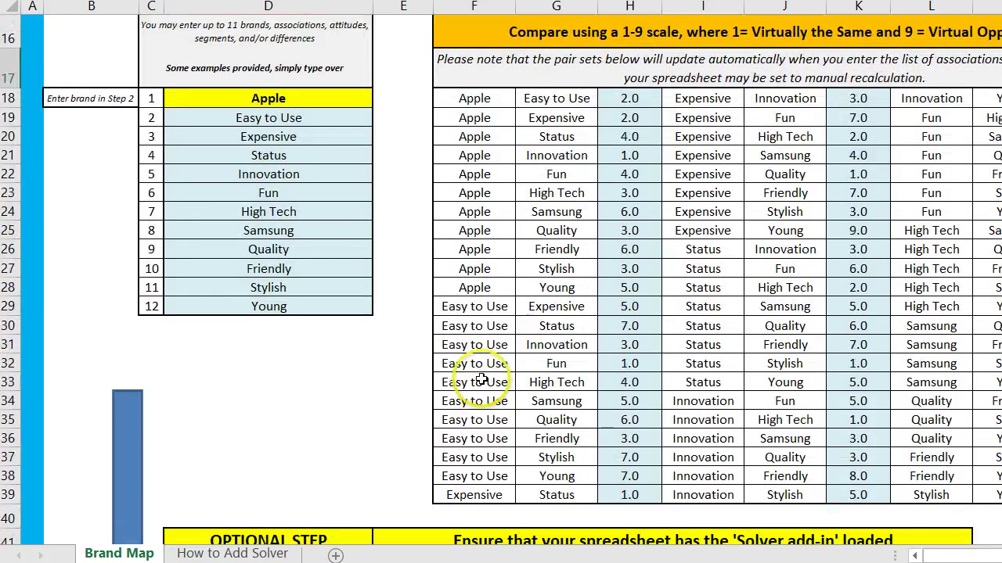
mouse_move(947, 557)
mouse_down()
mouse_move(970, 558)
mouse_move(930, 557)
mouse_up()
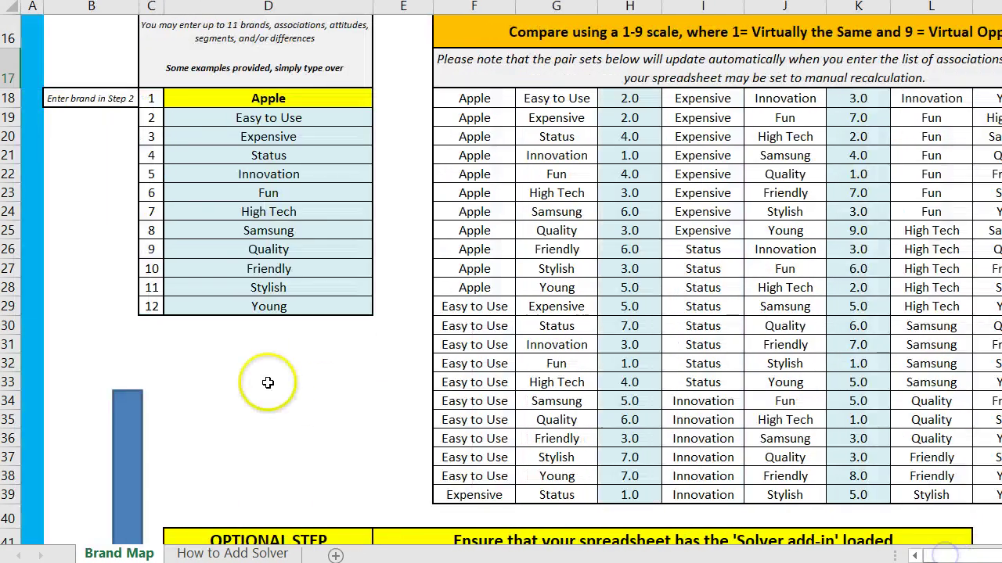
scroll(267, 384, up, 1)
scroll(267, 384, up, 1)
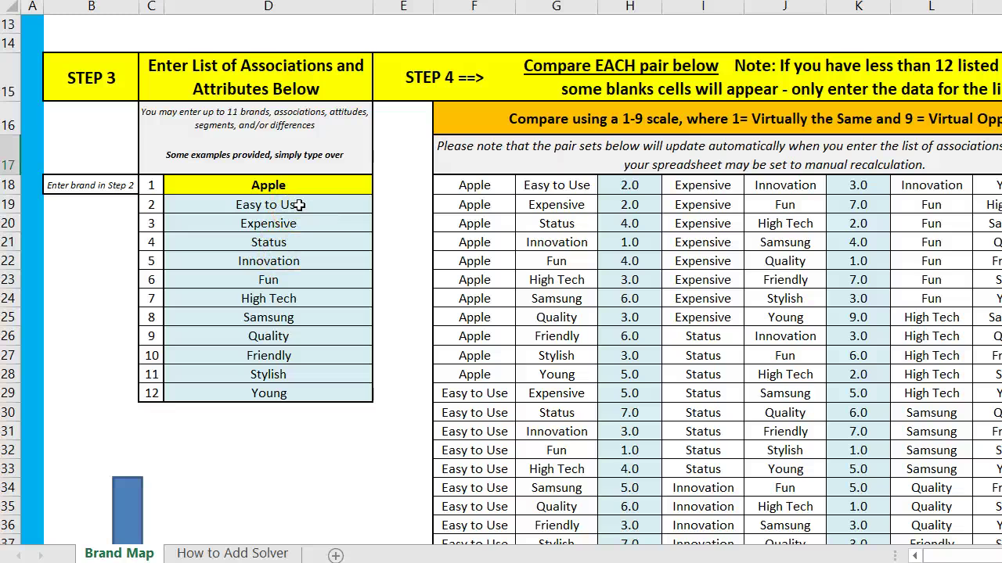
click(273, 316)
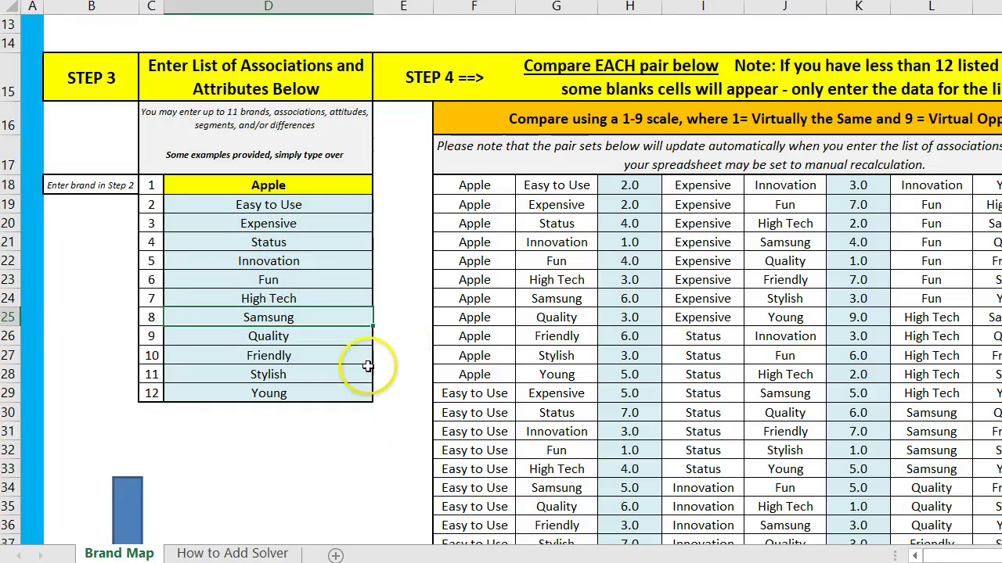
click(276, 393)
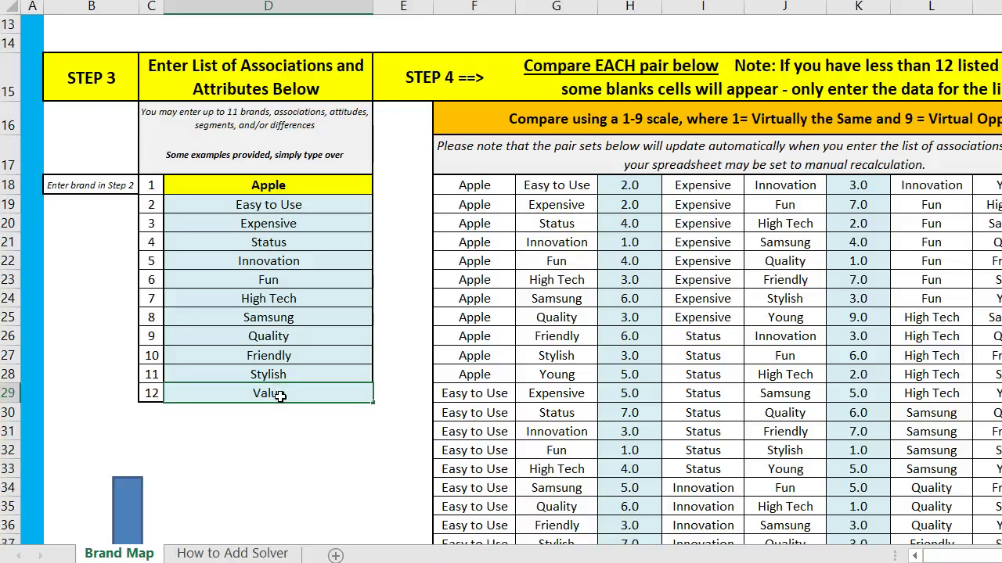
key(Return)
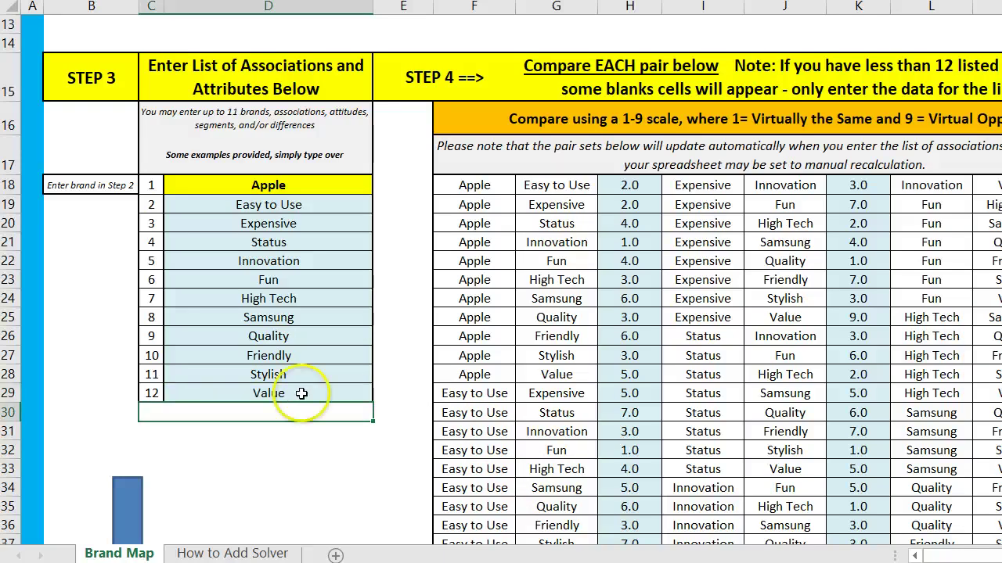
click(564, 375)
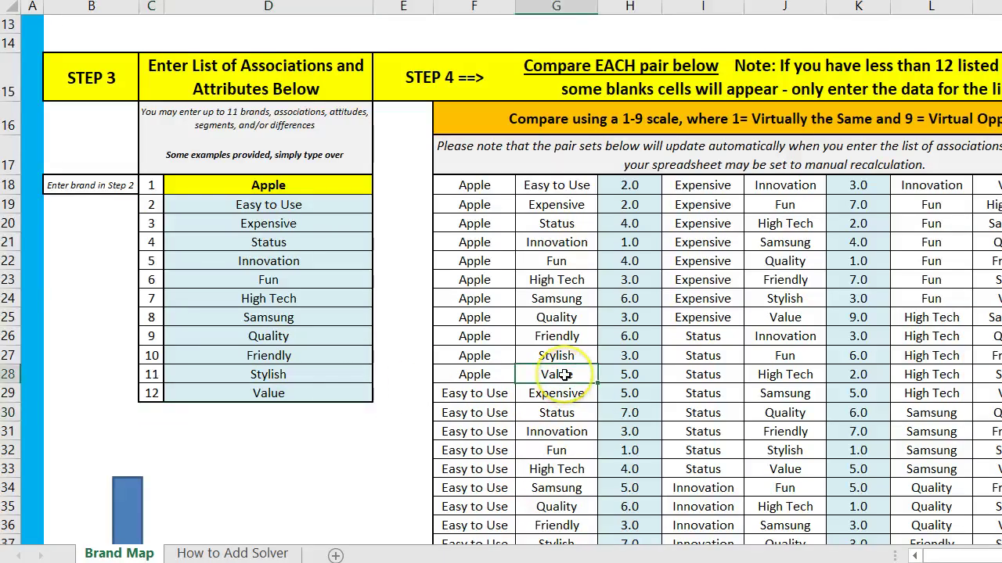
click(766, 467)
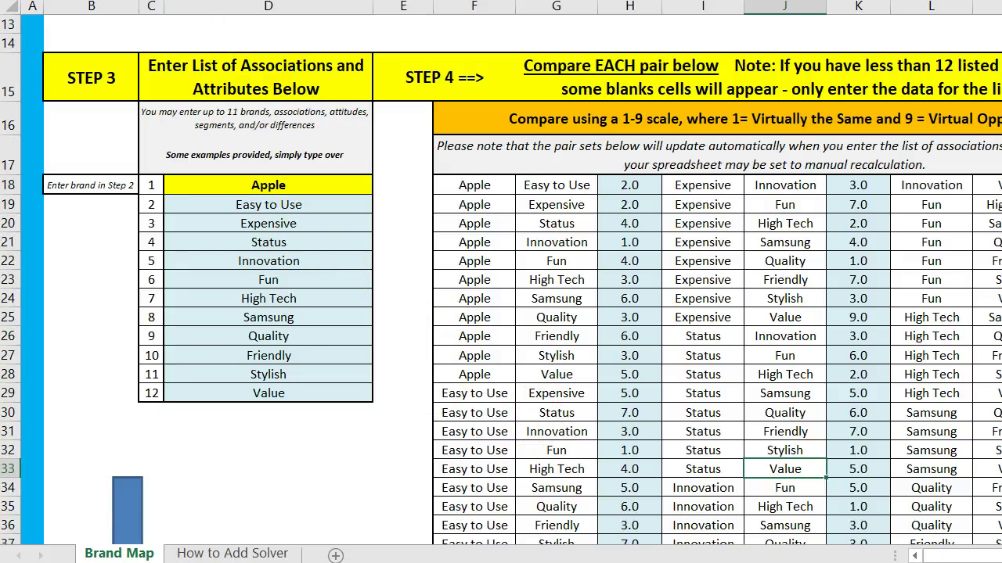
click(559, 375)
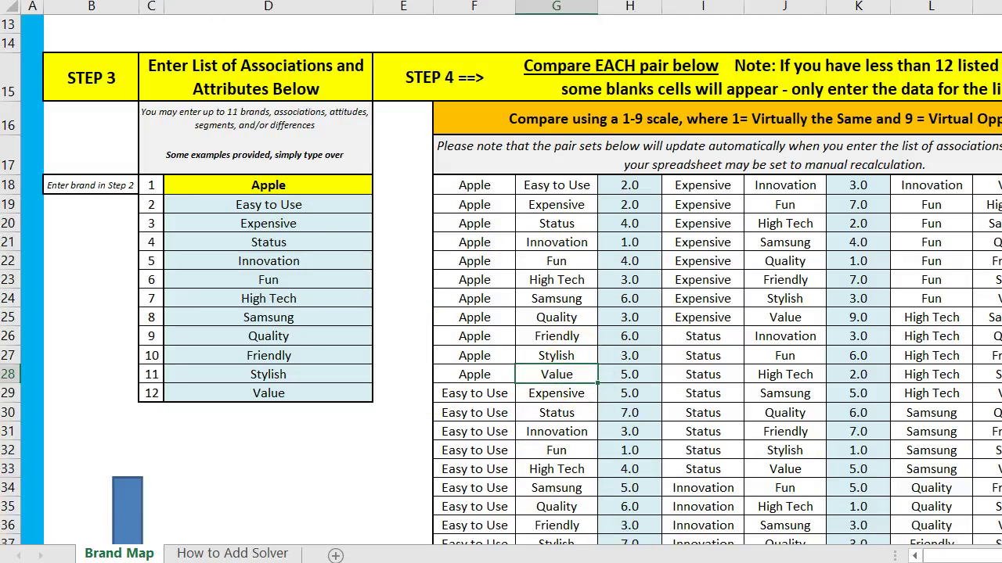
Restore Young as the twelfth association
click(269, 393)
text(Young)
key(ctrl+Return)
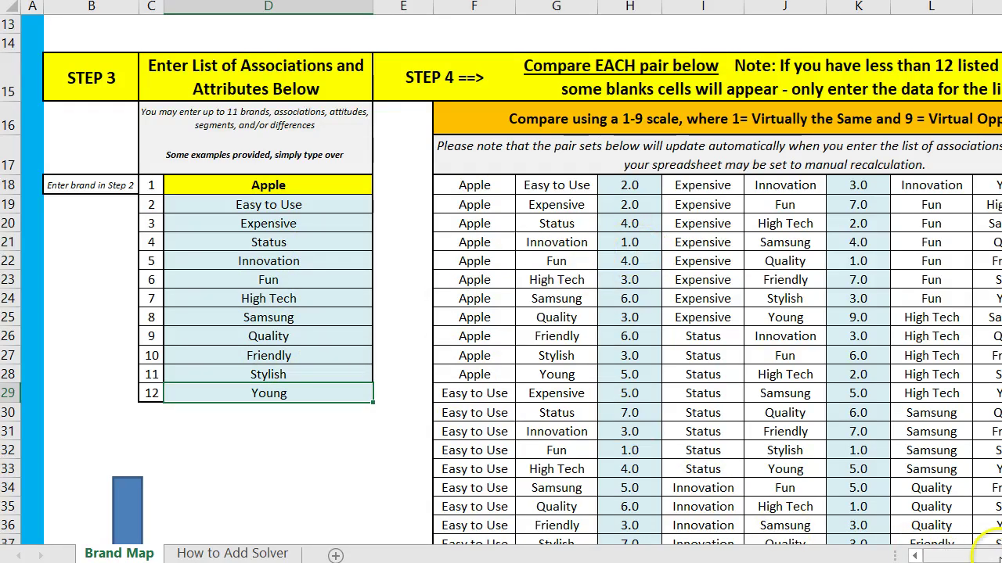
scroll(501, 313, right, 3)
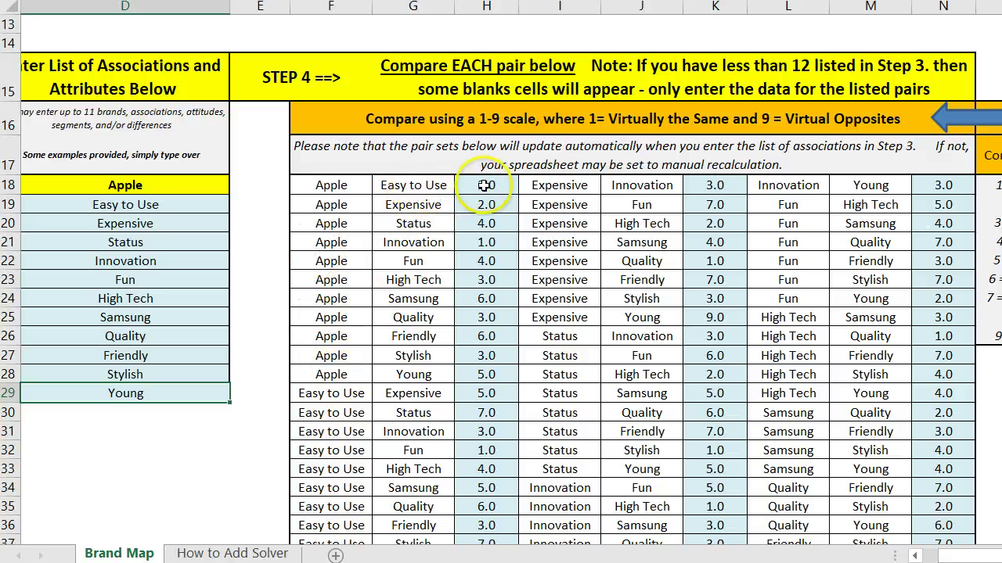
scroll(966, 474, right, 3)
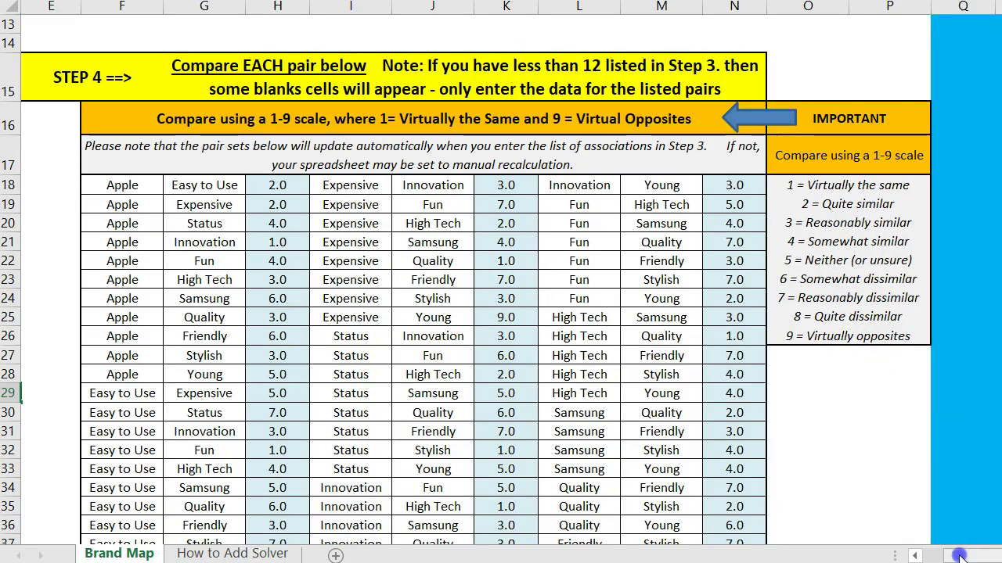
scroll(976, 559, left, 3)
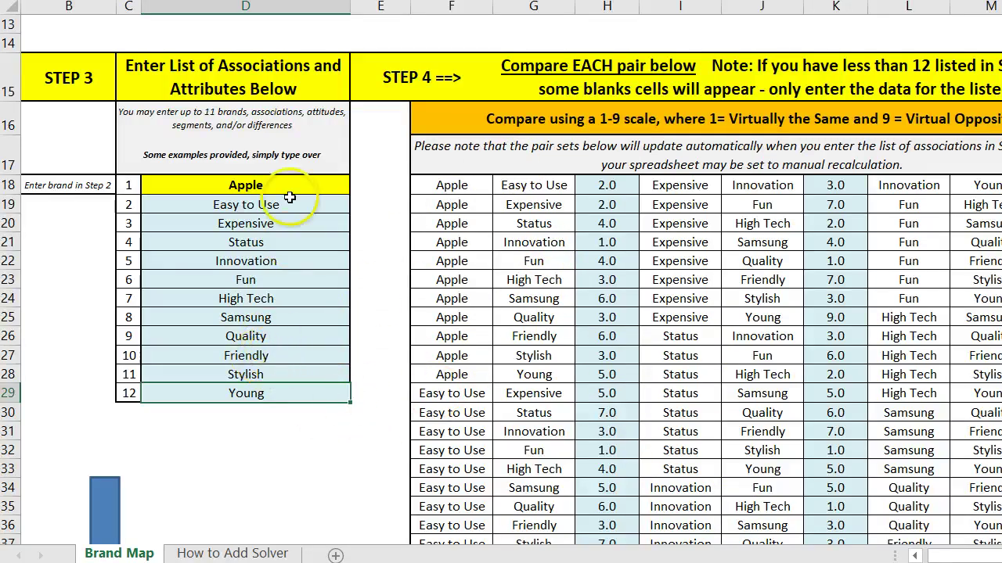
Clear the associations Friendly, Stylish and Young from the list, then paste them back
drag(258, 357, 248, 389)
key(ctrl+c)
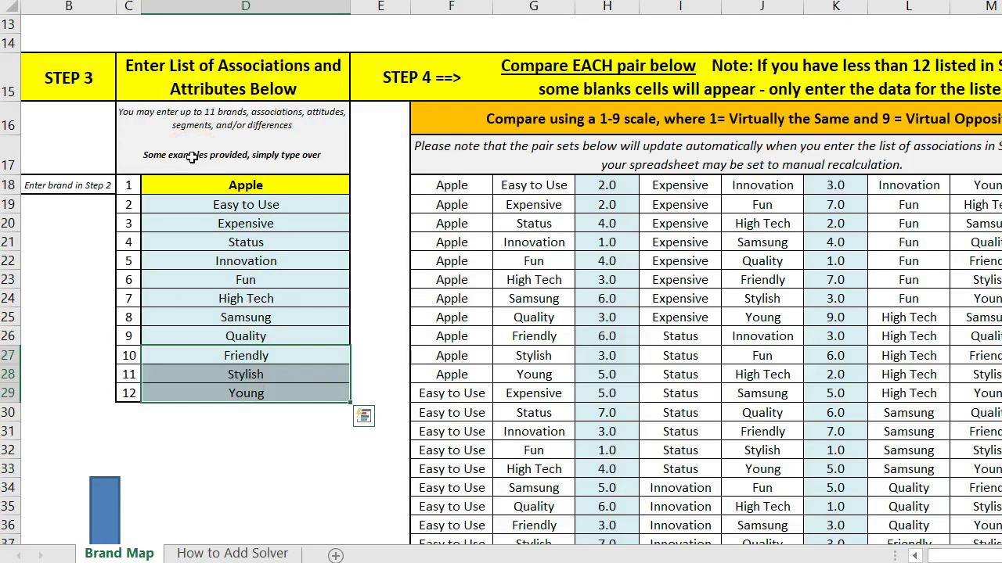
key(Delete)
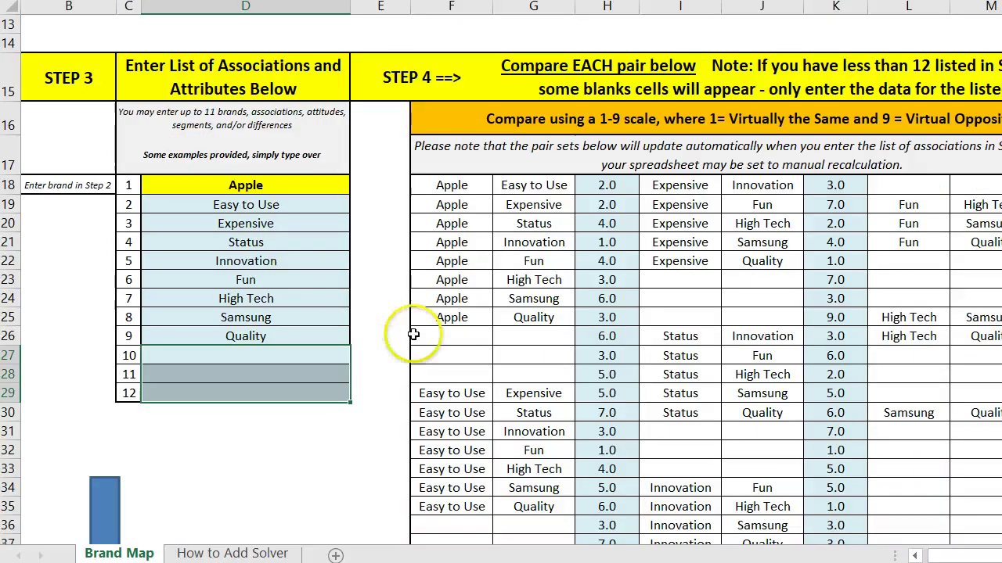
scroll(377, 429, down, 1)
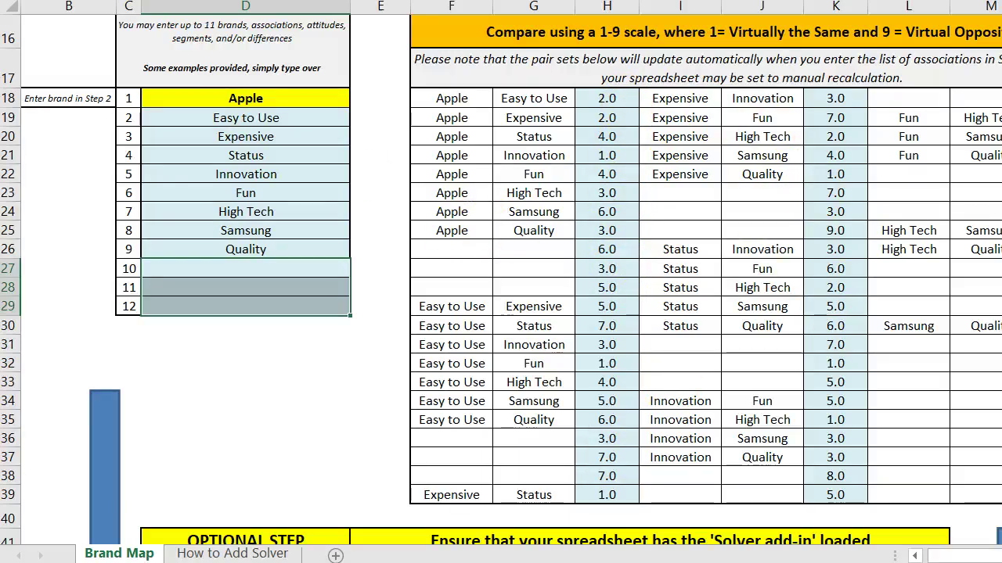
key(ctrl+v)
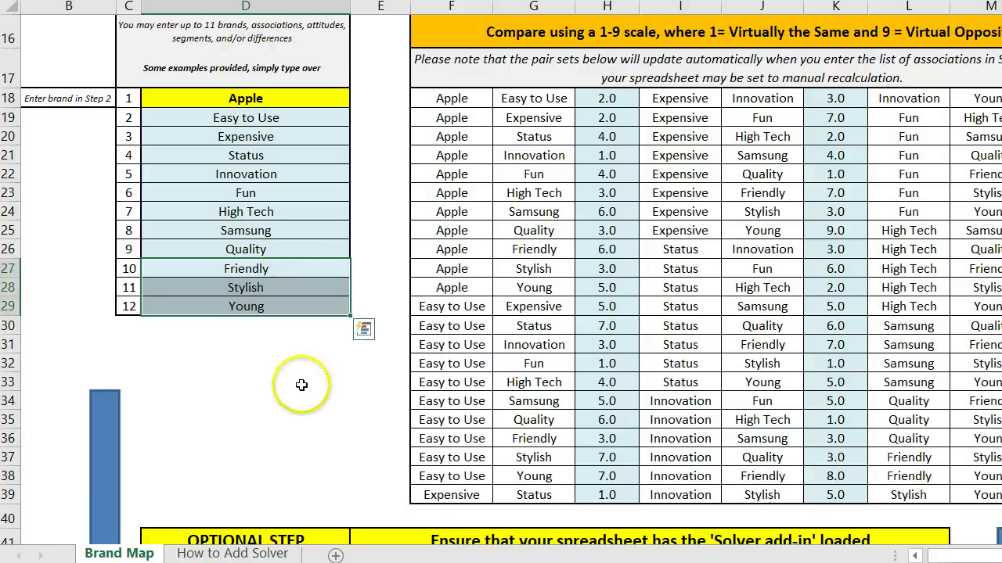
click(302, 382)
Look over the sheet explaining how to add Solver, then return to the Brand Map sheet
scroll(649, 394, up, 3)
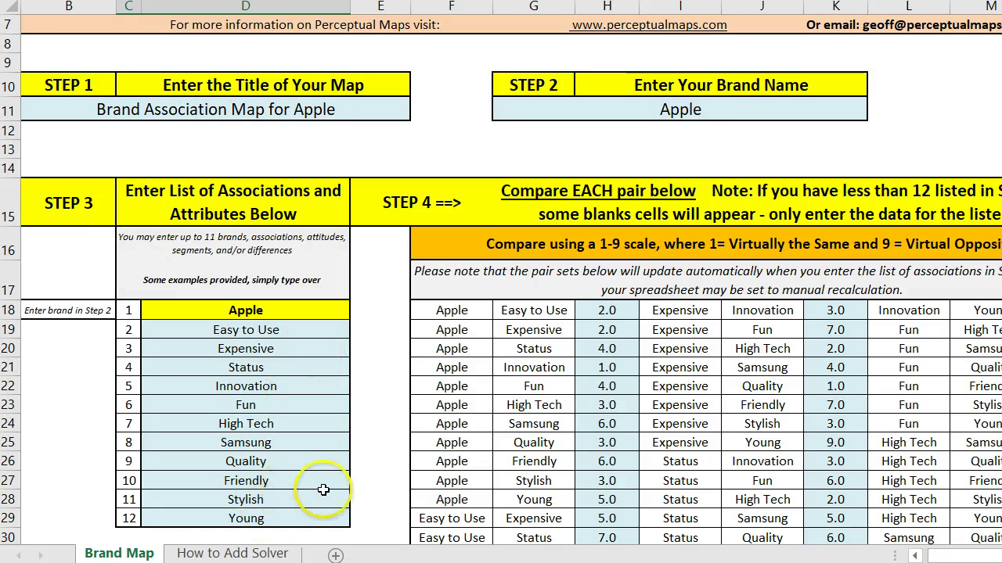
scroll(328, 481, down, 1)
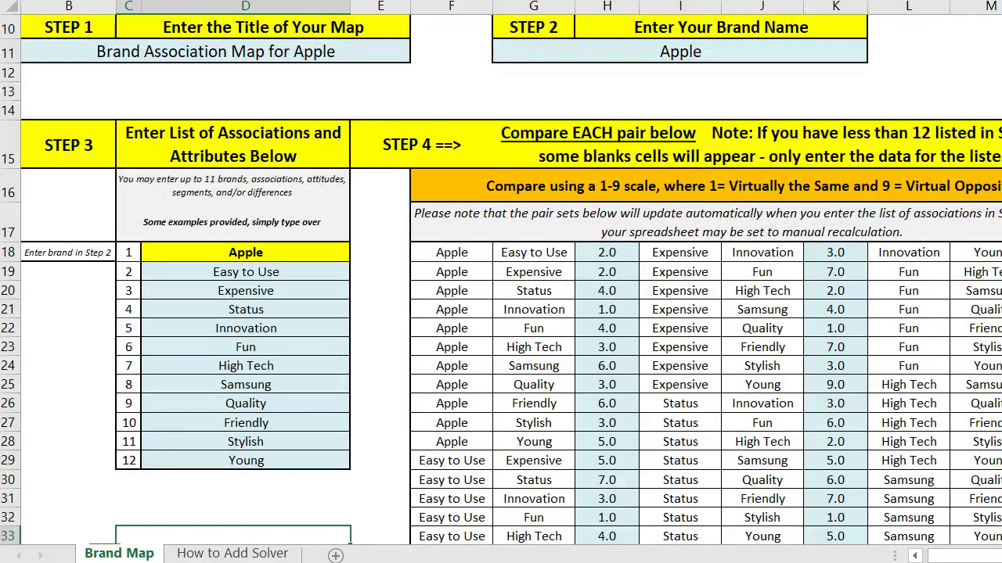
scroll(606, 517, right, 1)
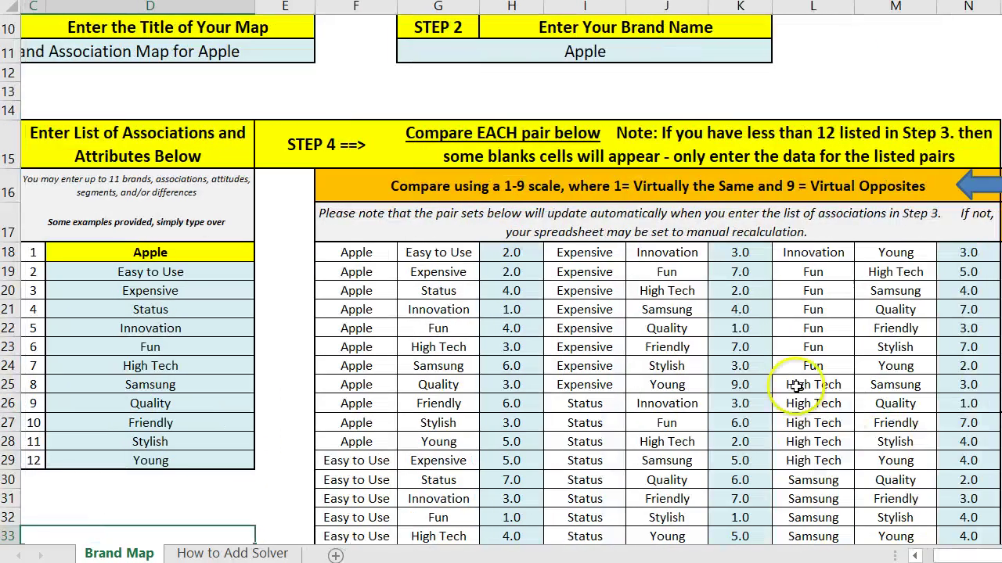
scroll(418, 321, down, 1)
scroll(470, 313, down, 1)
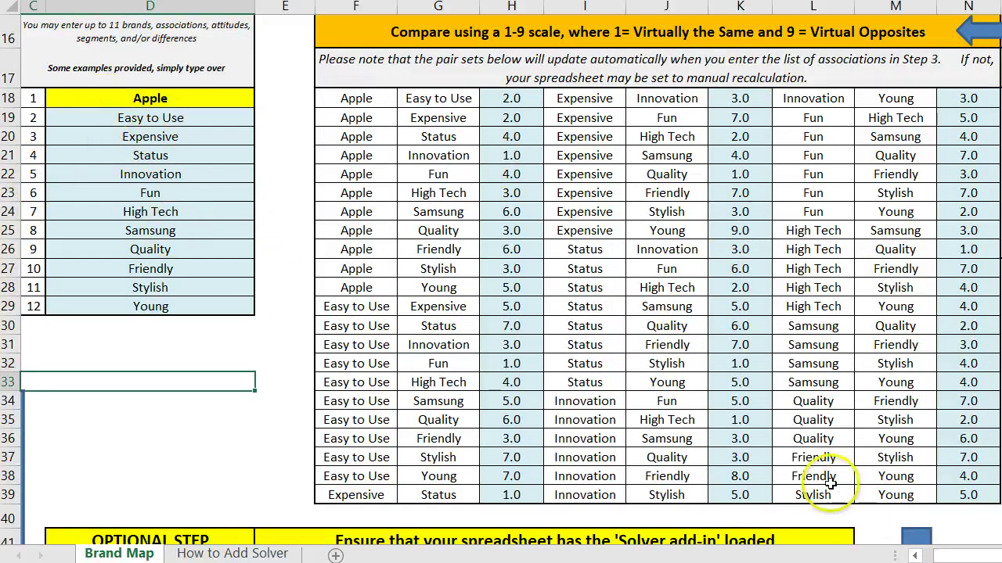
scroll(689, 367, down, 1)
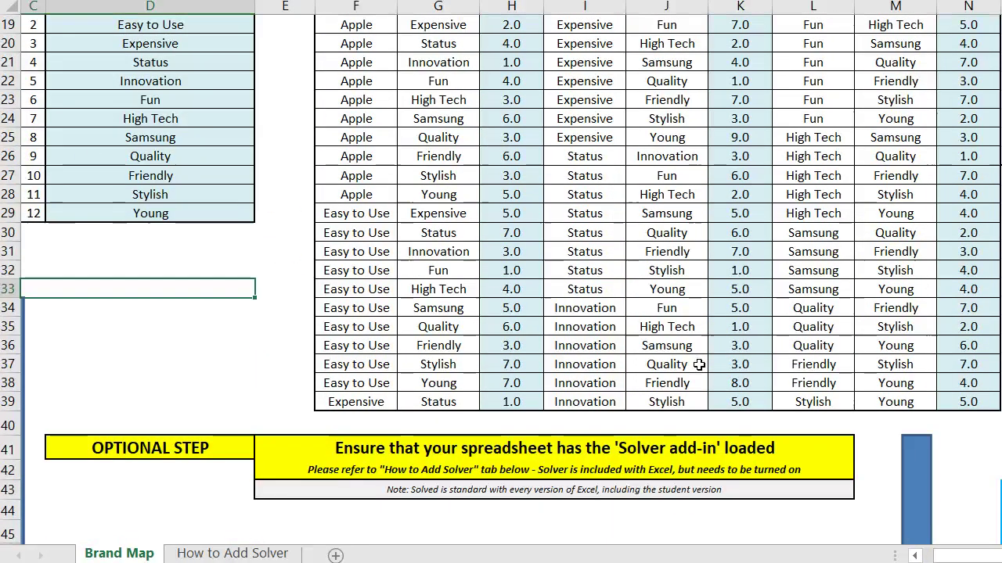
scroll(650, 470, down, 1)
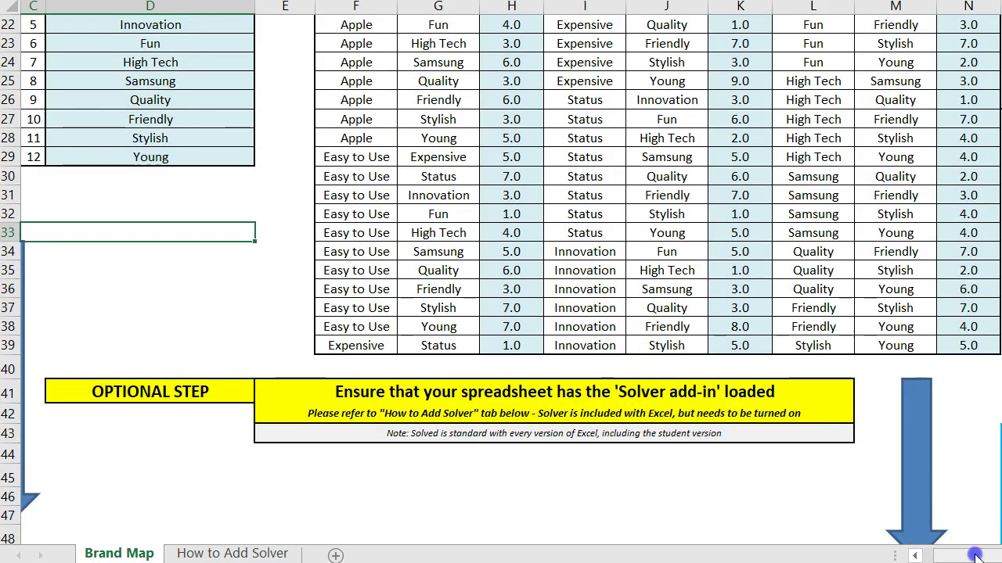
drag(976, 555, 943, 555)
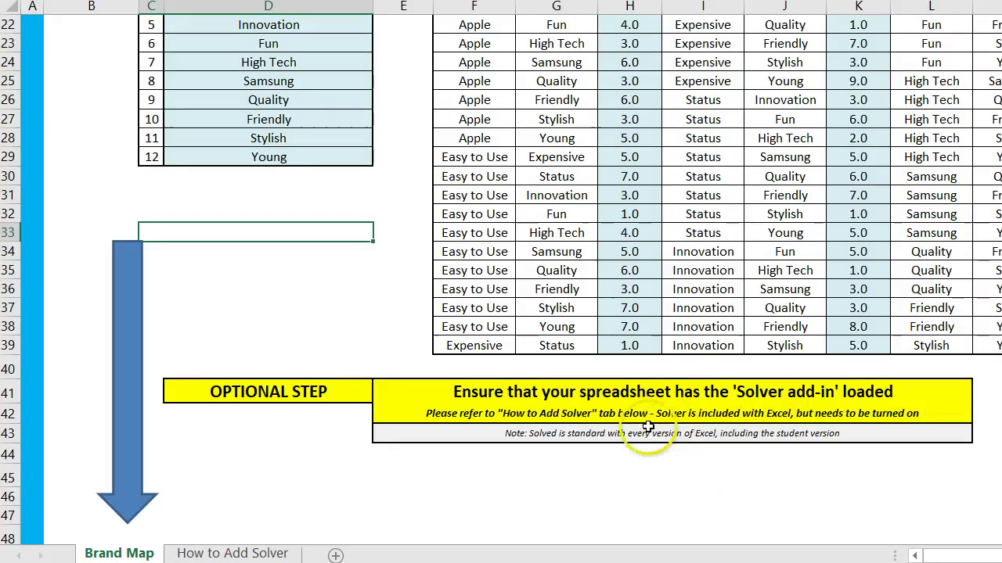
scroll(429, 483, down, 1)
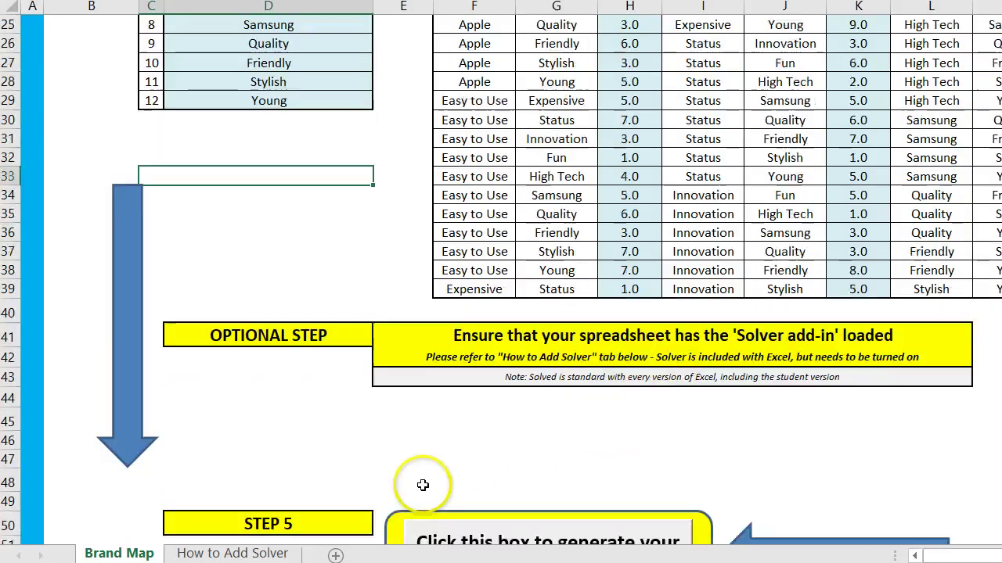
click(207, 554)
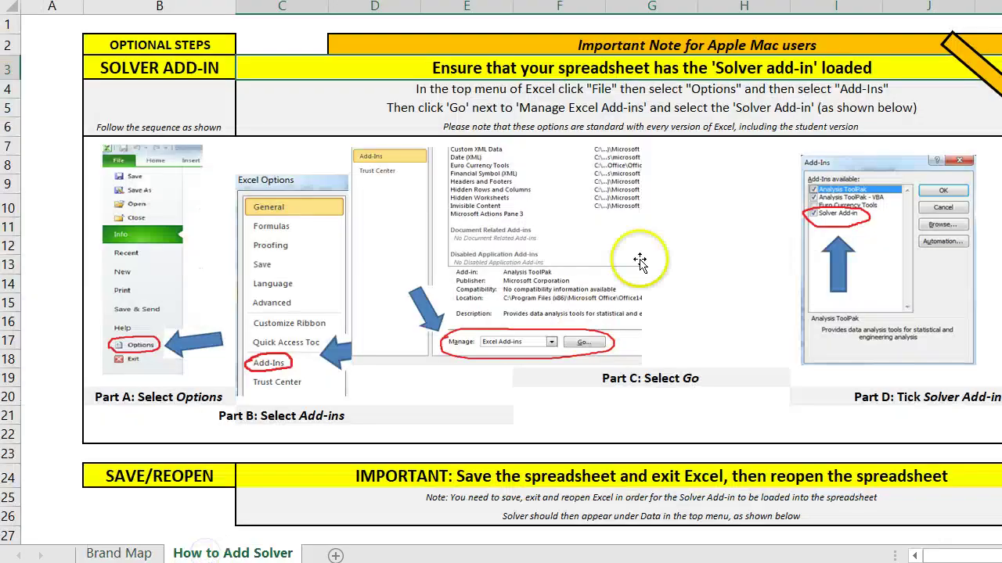
click(122, 553)
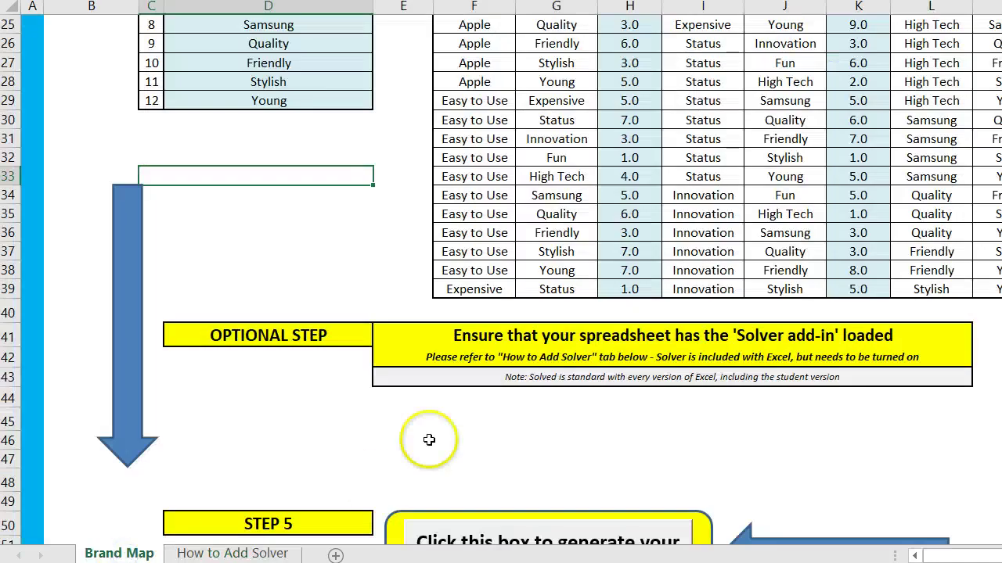
Check the Solver note in row 43, then run the Step 5 button to build the map
click(530, 378)
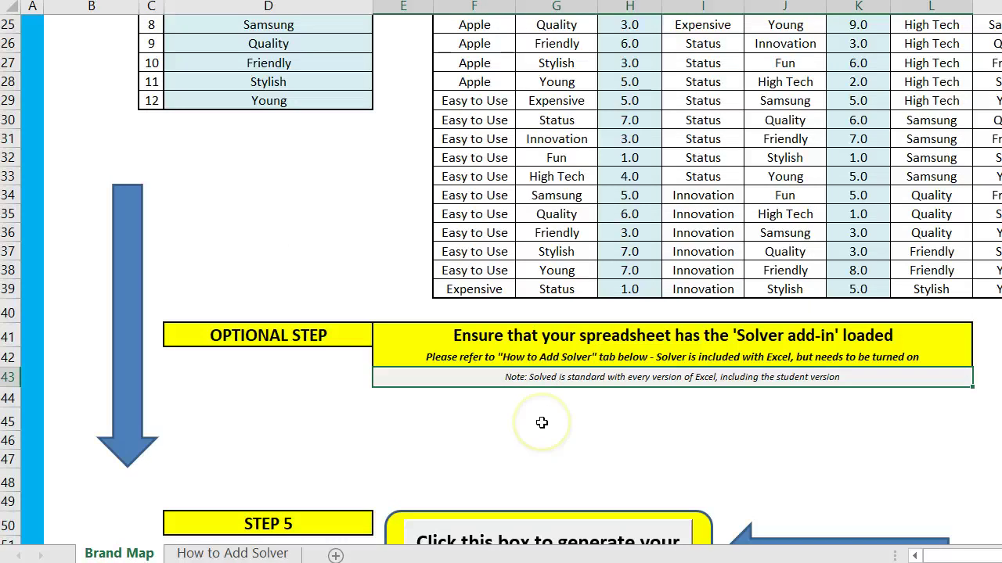
scroll(556, 435, down, 2)
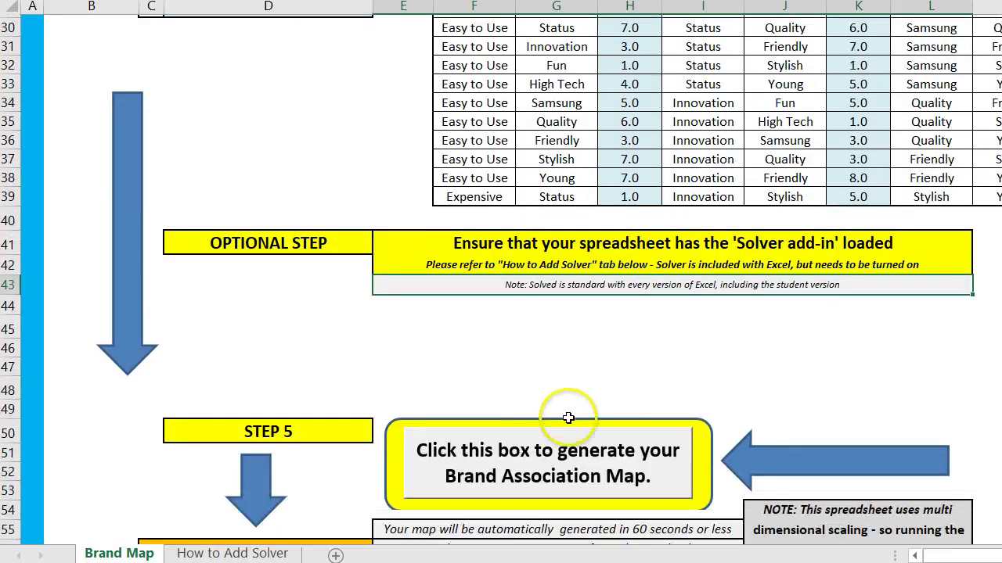
click(584, 349)
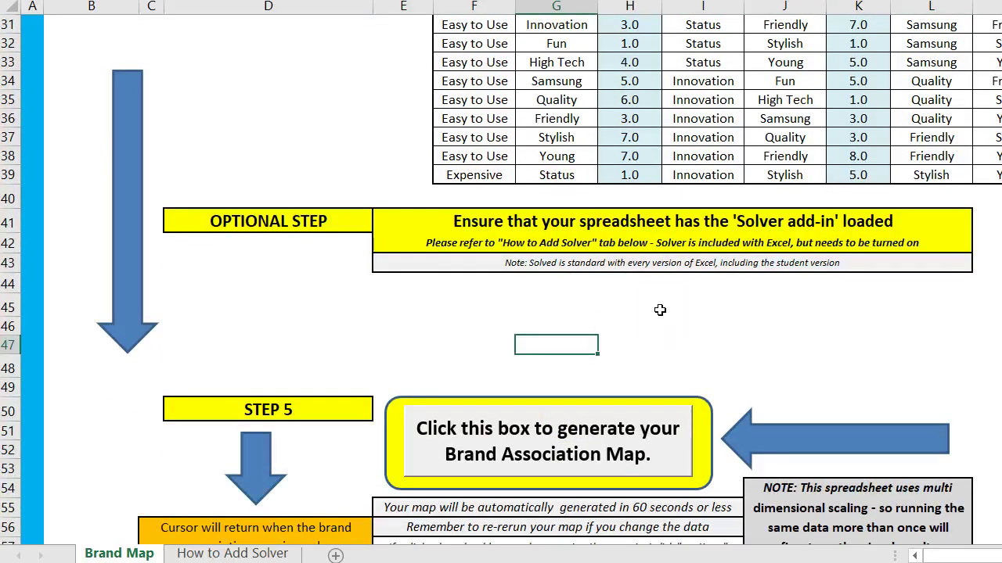
scroll(653, 305, down, 1)
scroll(442, 276, down, 1)
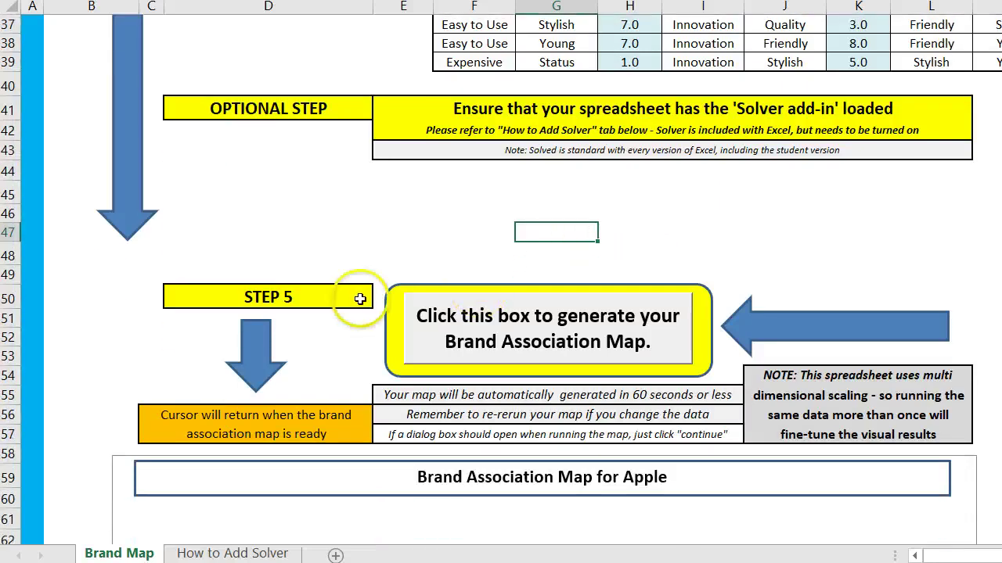
scroll(522, 325, down, 1)
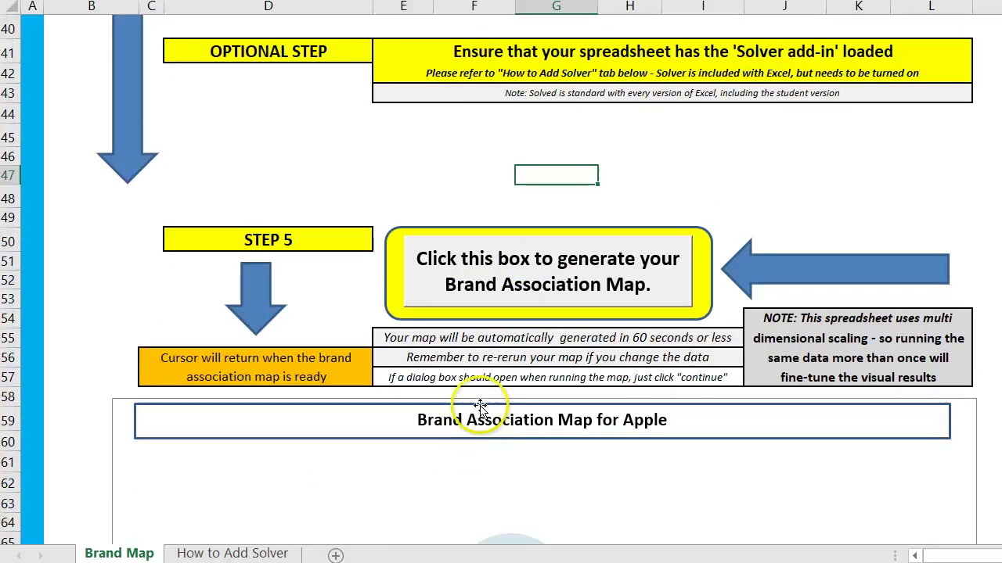
click(546, 269)
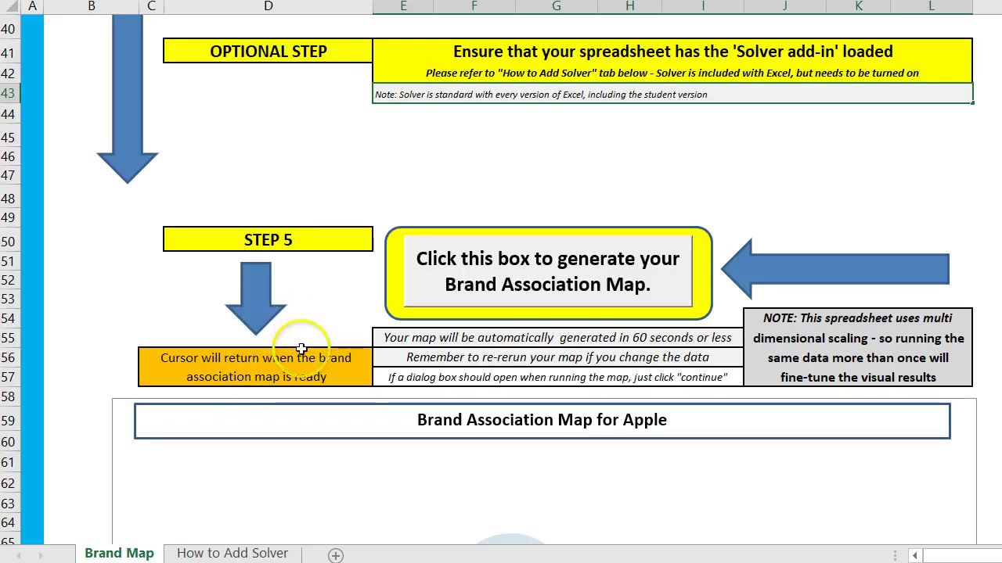
Review the Apple bubble chart and the Step 6 copy instructions beside it
scroll(501, 313, down, 6)
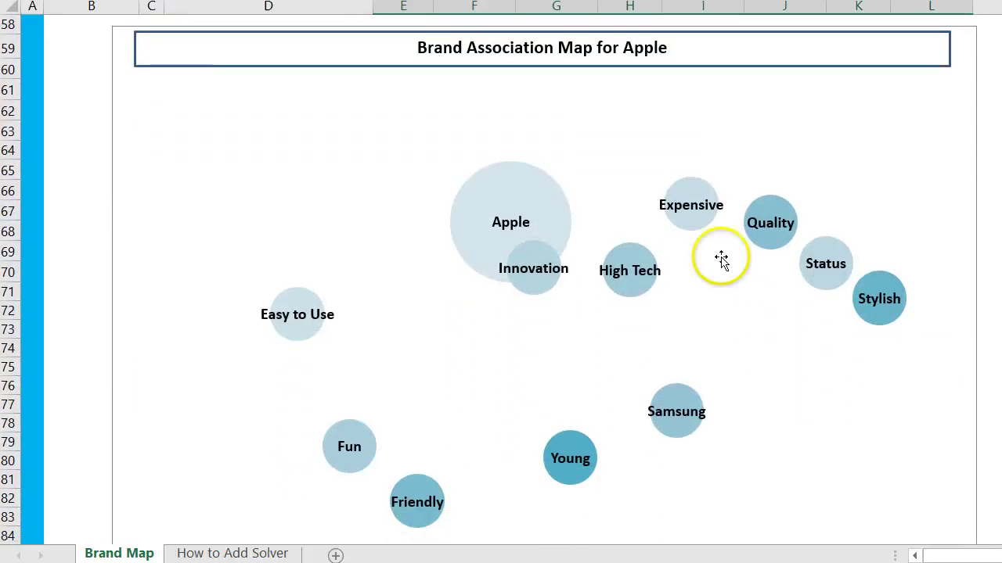
mouse_move(560, 291)
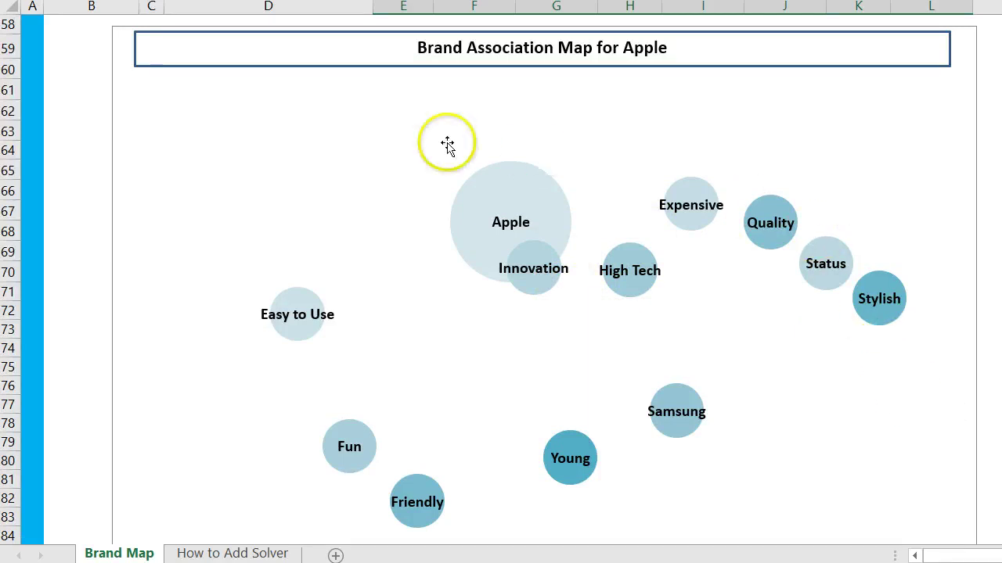
scroll(501, 274, right, 6)
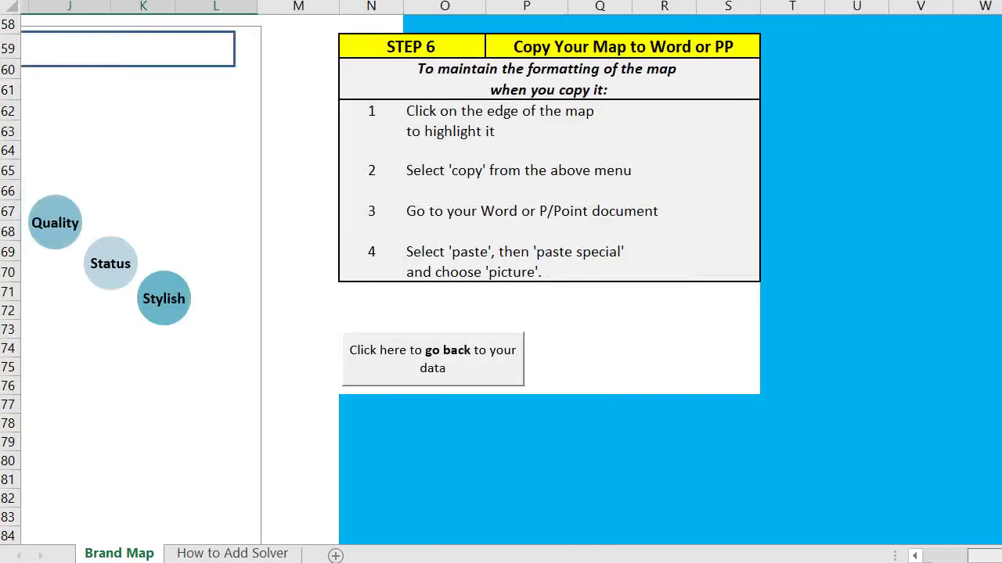
scroll(501, 273, left, 6)
click(974, 405)
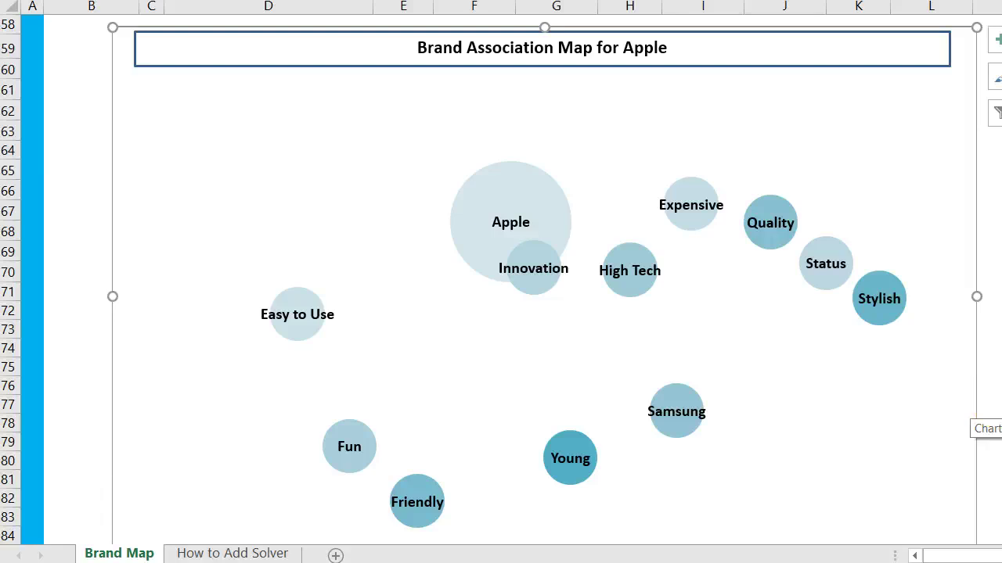
click(988, 405)
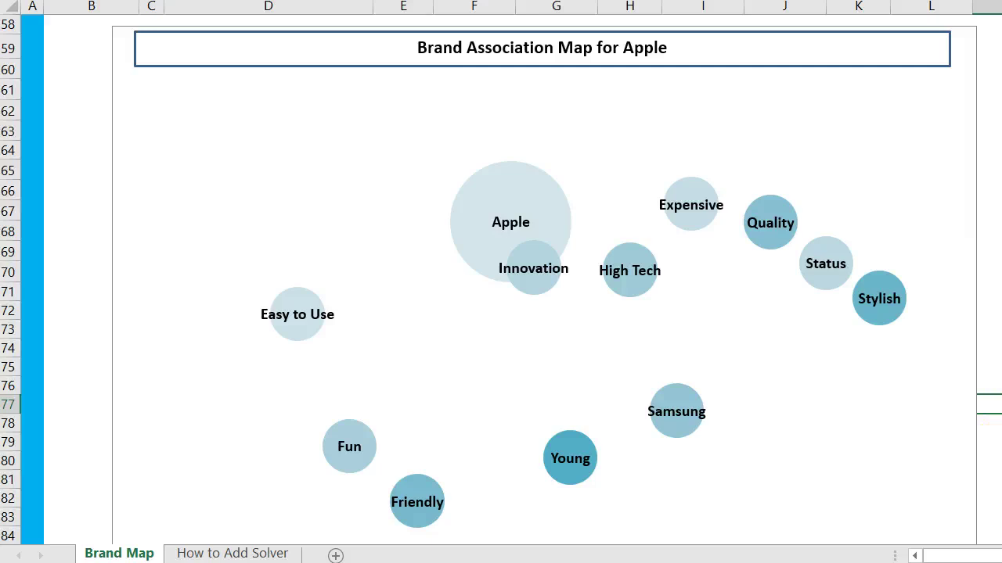
Enter 2 as the Easy to Use–Samsung rating in cell H34
scroll(501, 282, up, 14)
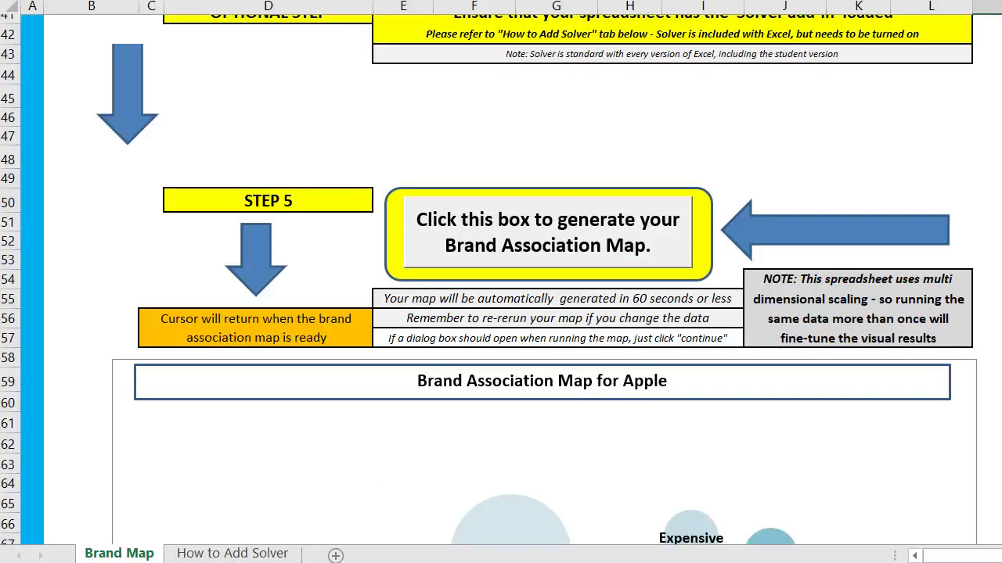
scroll(928, 380, up, 2)
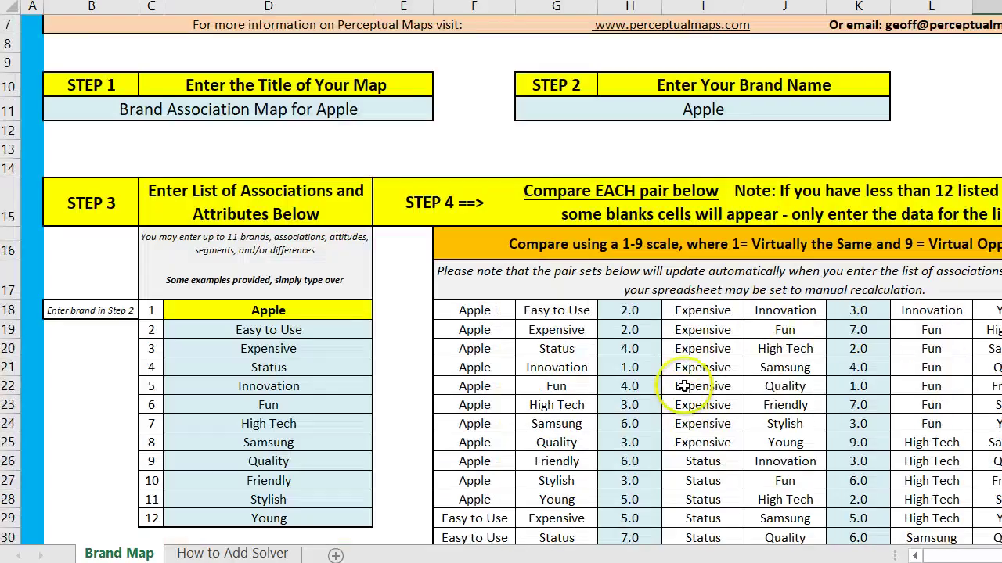
scroll(655, 361, down, 1)
scroll(655, 361, down, 3)
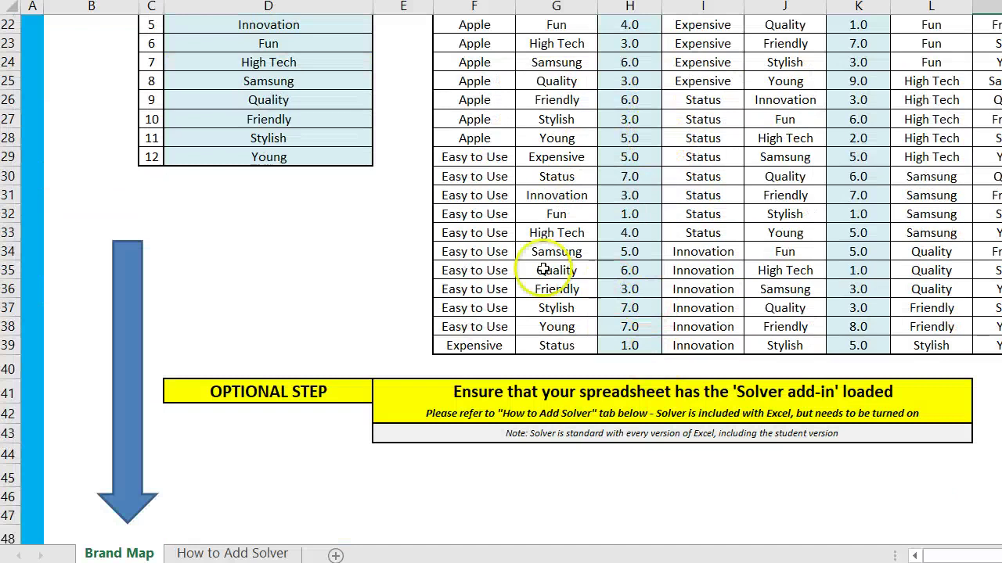
scroll(557, 258, up, 1)
click(618, 308)
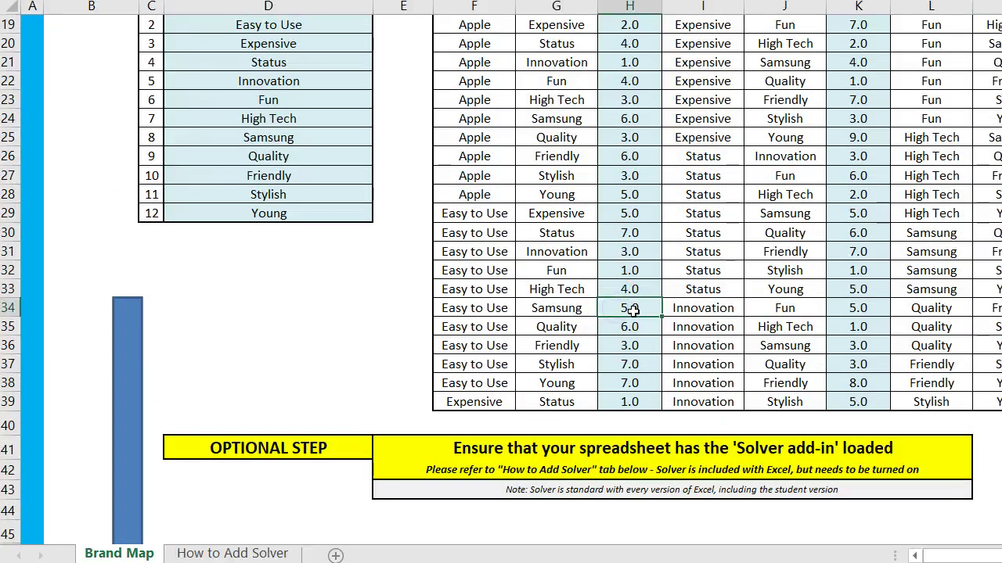
text(2)
key(Return)
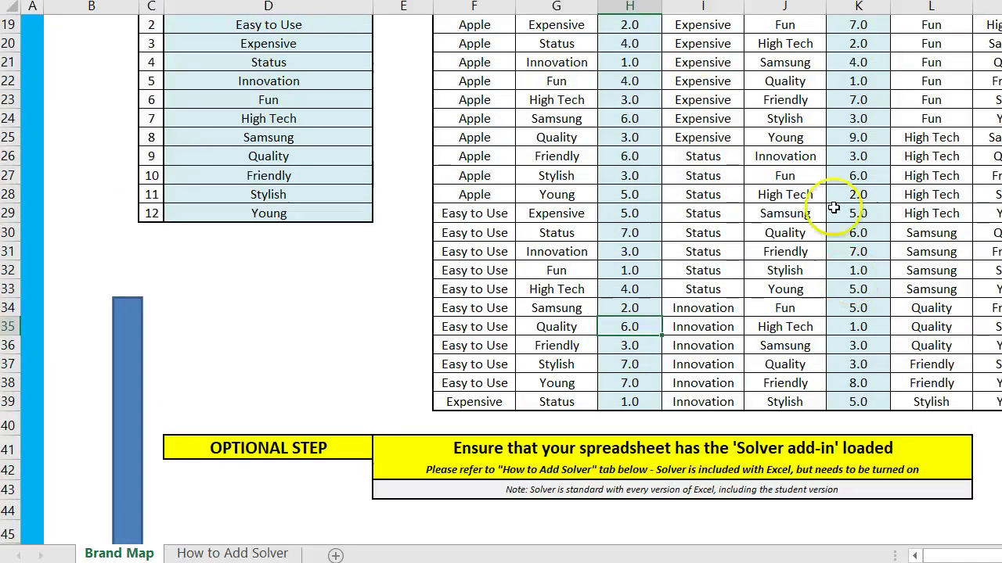
scroll(877, 340, down, 5)
scroll(876, 340, down, 2)
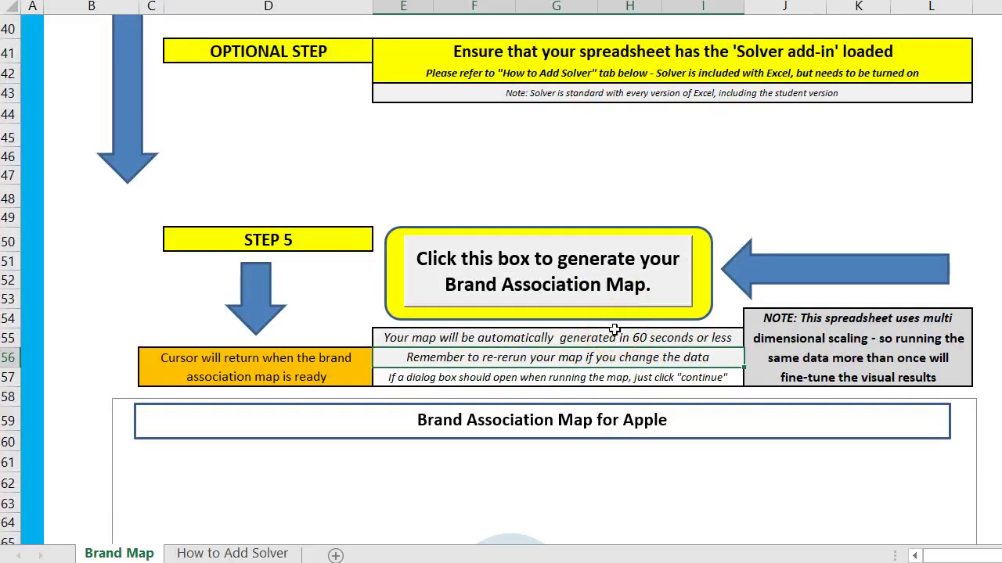
Scroll back to the Apple bubble chart and select its plot area
click(832, 318)
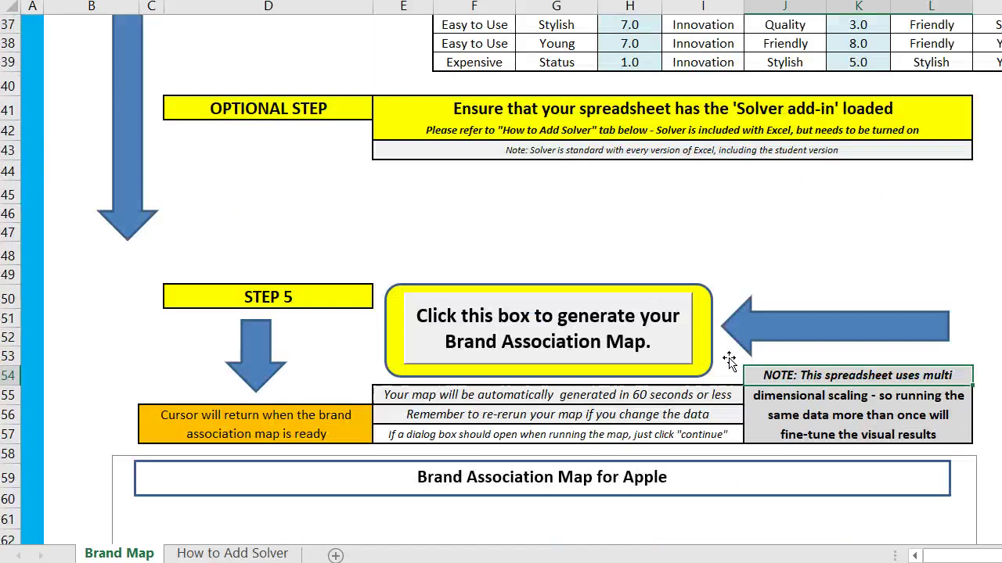
scroll(782, 240, up, 4)
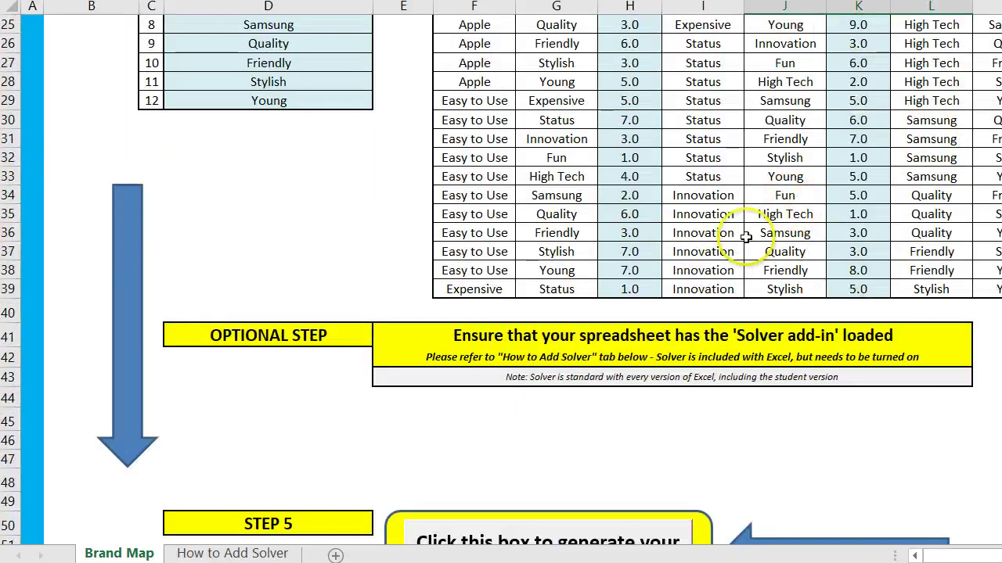
scroll(746, 236, down, 11)
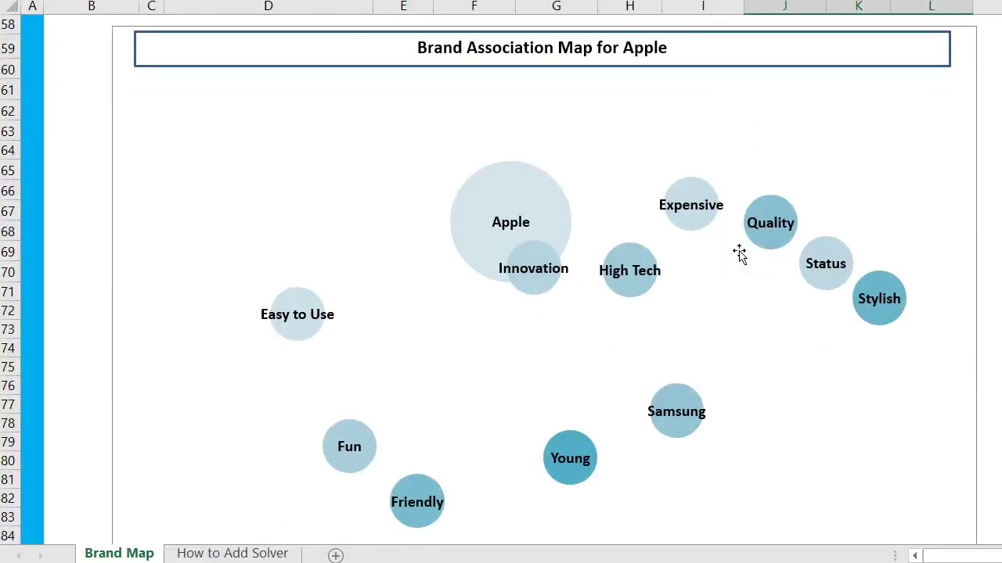
click(739, 263)
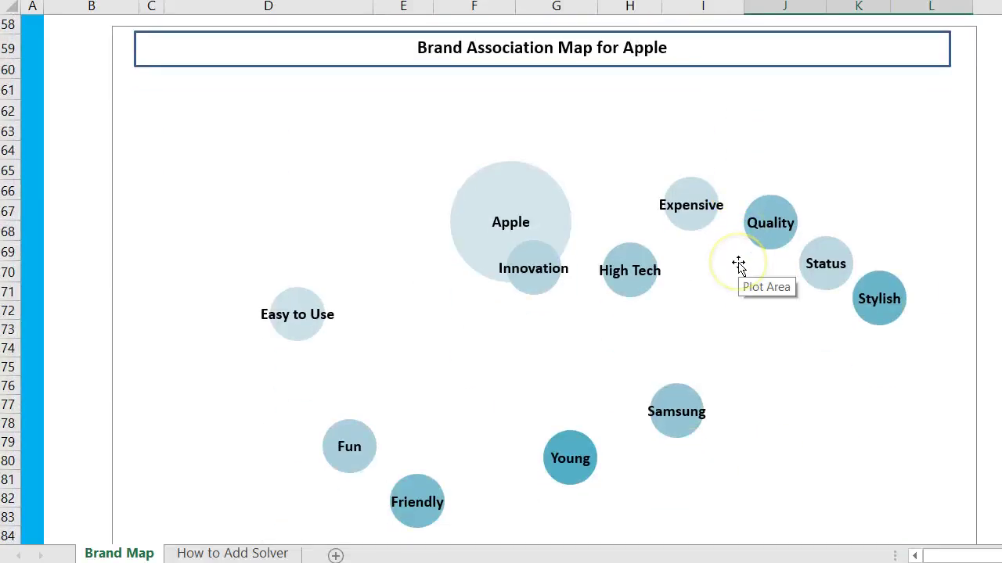
click(975, 289)
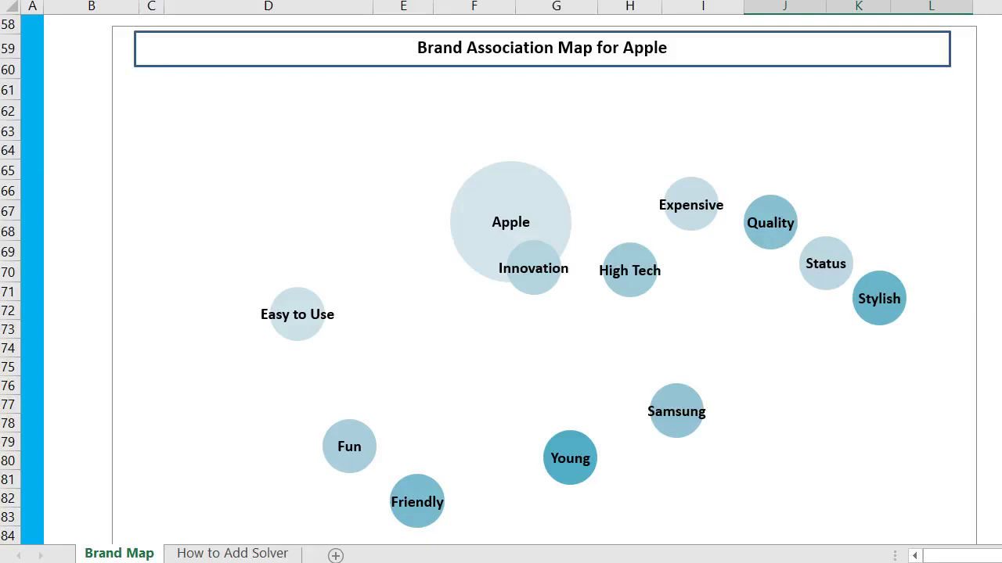